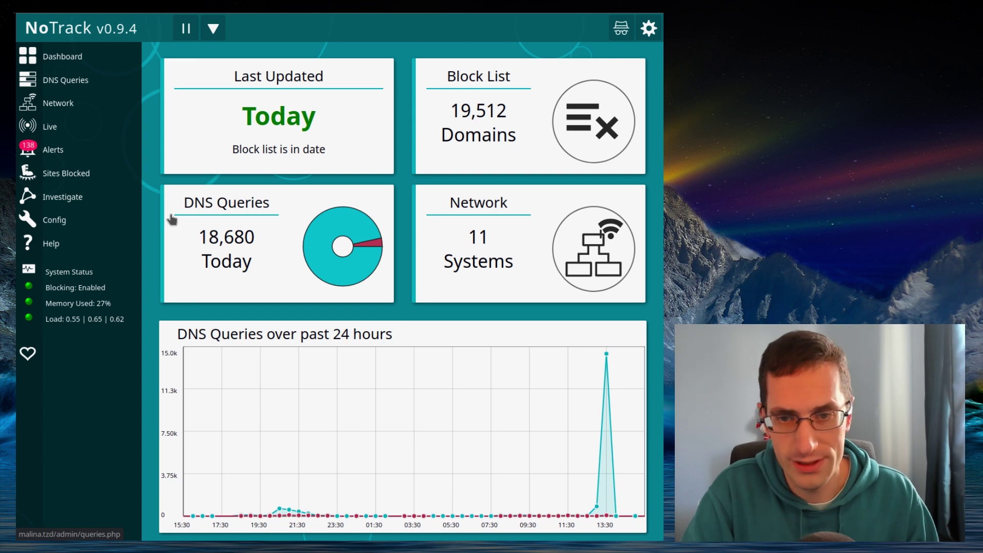
# - Open the DNS Queries log and look over the query table
pyautogui.click(172, 219)
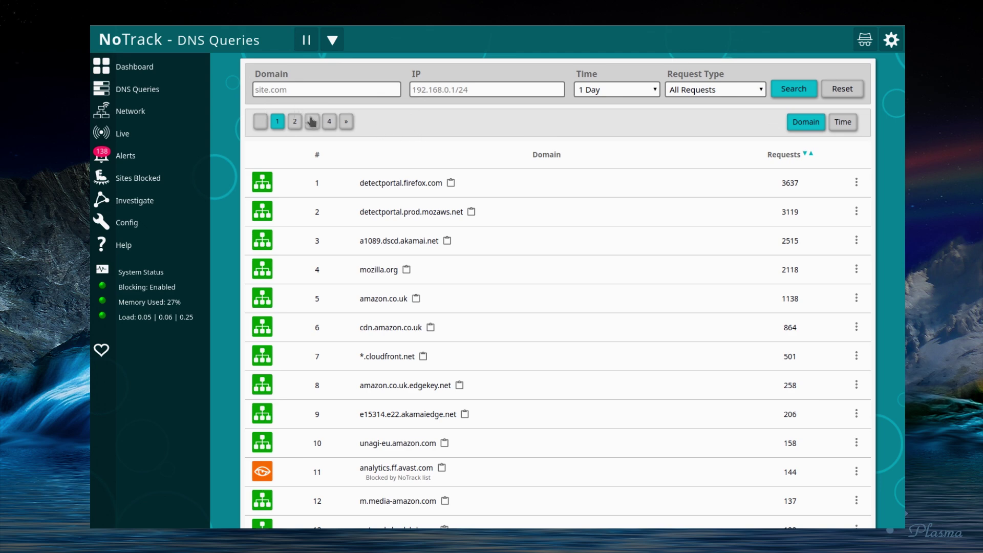
pyautogui.scroll(-4, 393, 224)
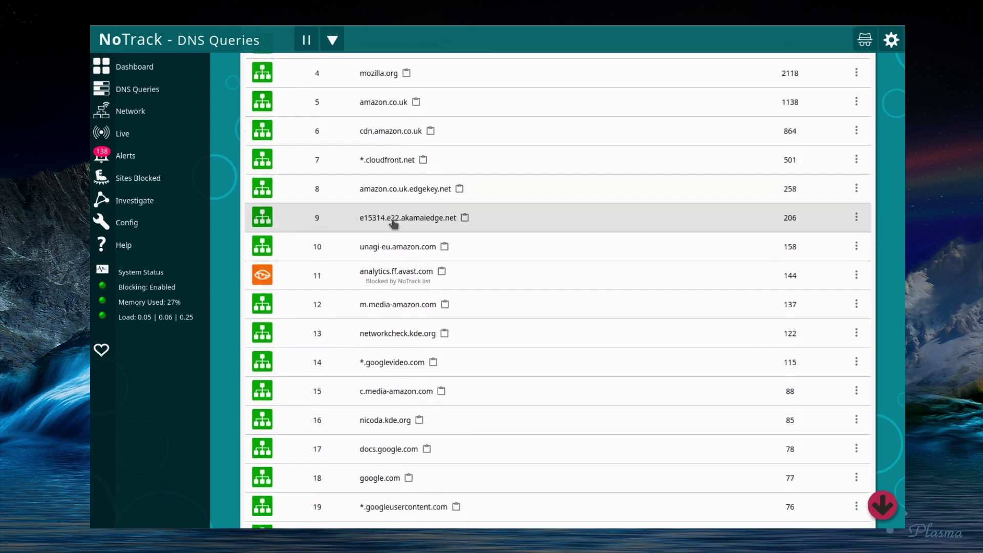
pyautogui.scroll(-5, 392, 221)
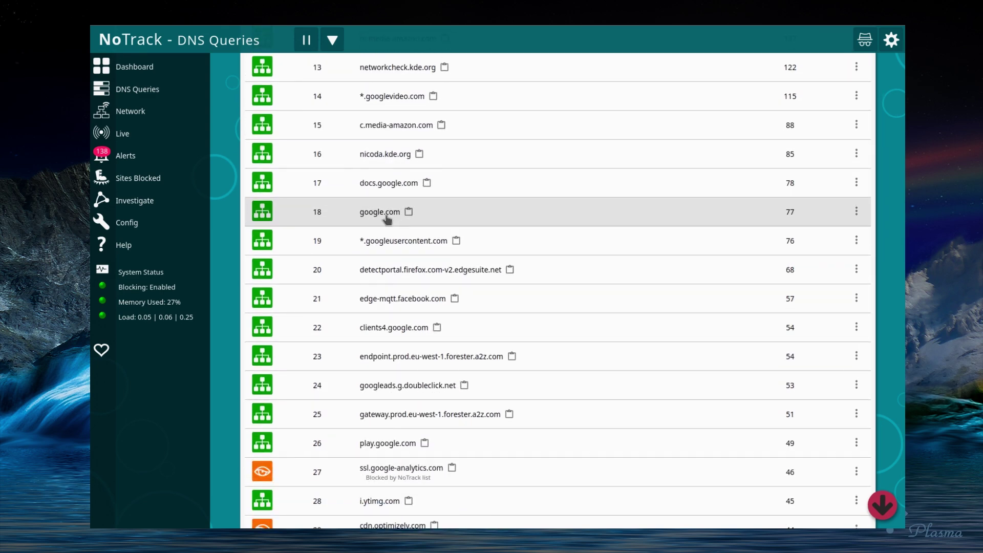
pyautogui.scroll(10, 388, 219)
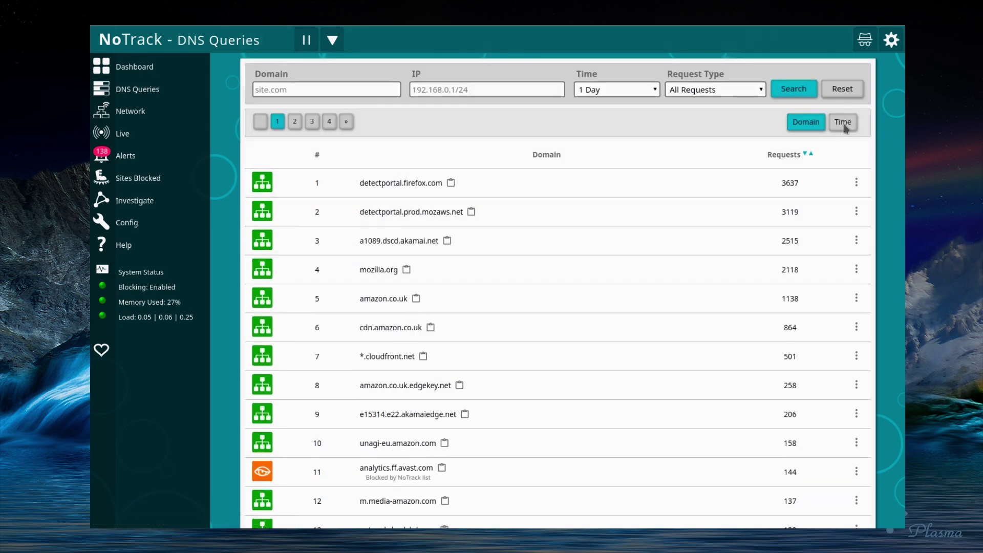
# - Sort the DNS query log by time and review the newest queries
pyautogui.click(843, 123)
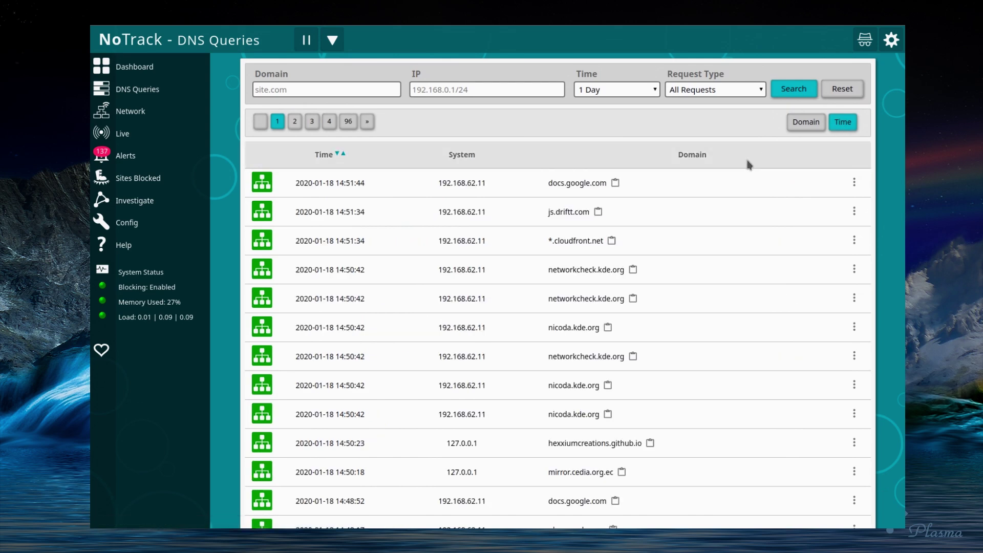
pyautogui.scroll(-1, 507, 218)
pyautogui.scroll(-2, 504, 220)
pyautogui.scroll(3, 509, 220)
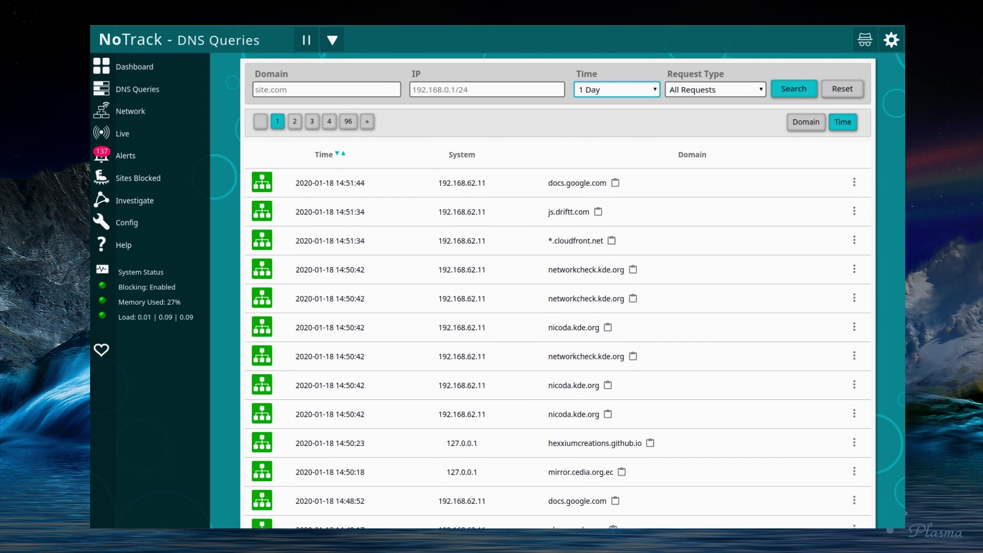
# - Open the tracker Alerts list and copy the ads.servenobid.com domain to the clipboard
pyautogui.click(125, 156)
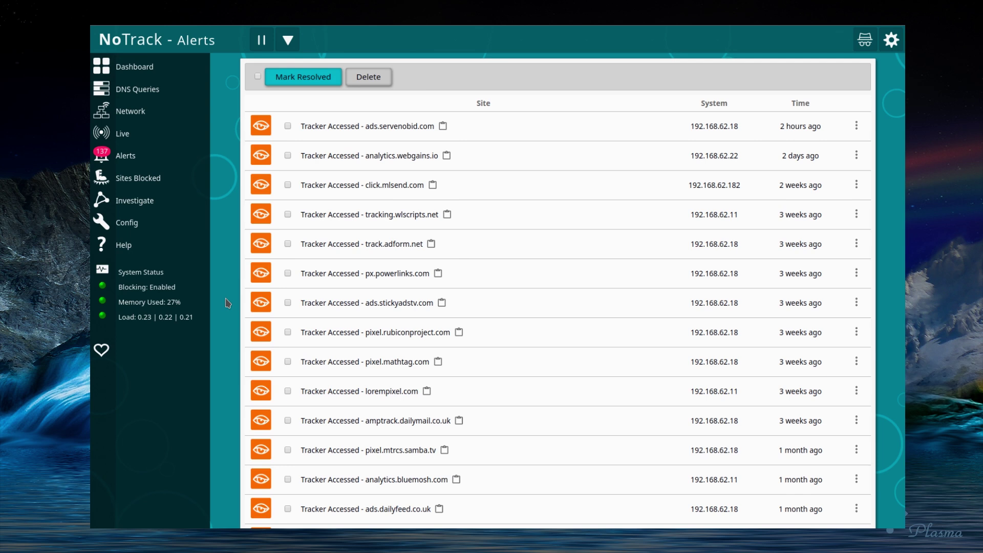
pyautogui.click(443, 127)
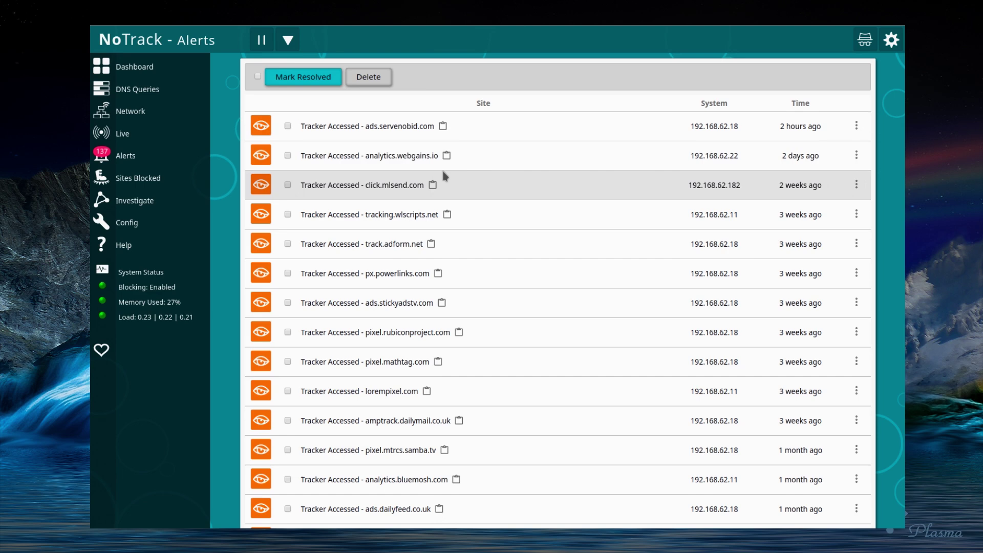
# - Open the Block options for click.mlsend.com, then close the dialog without blocking
pyautogui.click(857, 185)
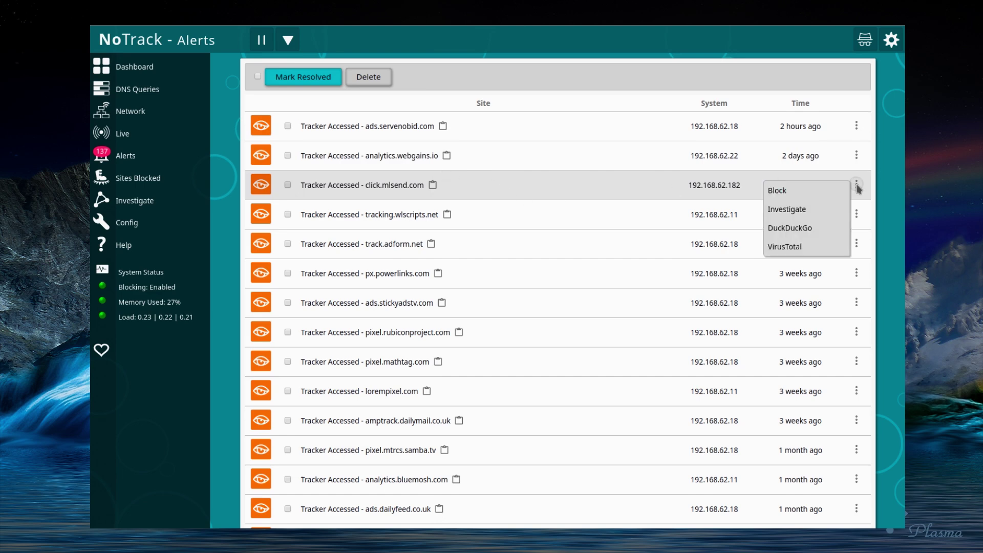
pyautogui.click(825, 192)
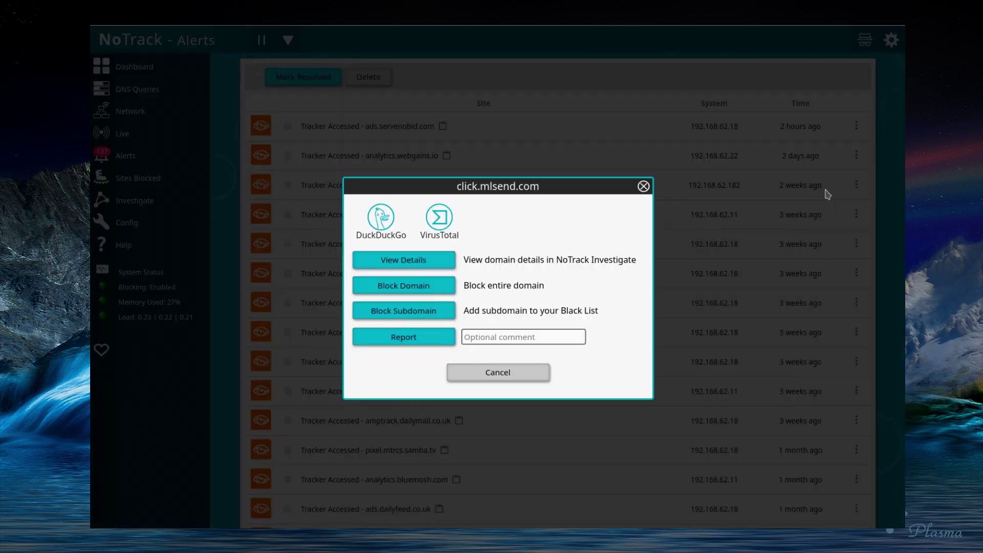
pyautogui.click(644, 187)
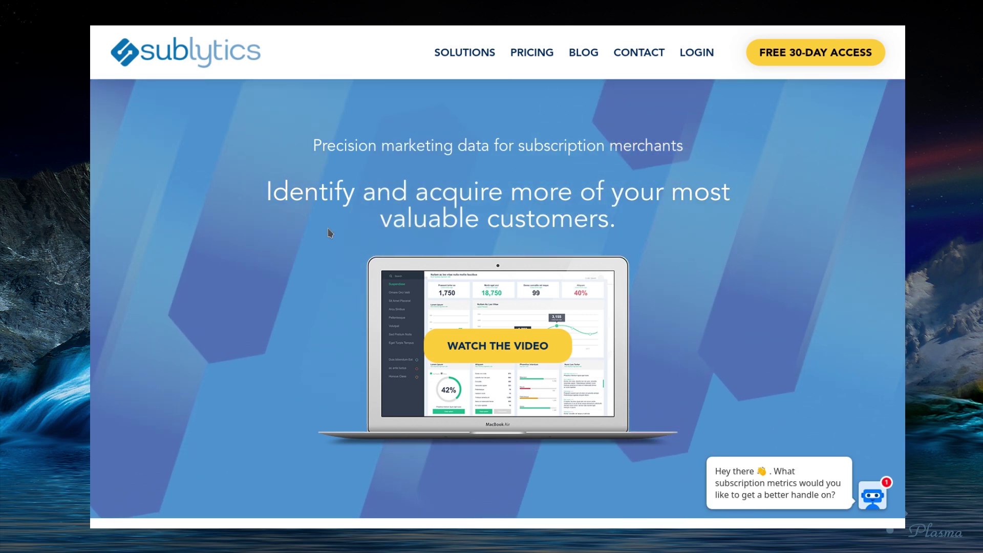
# - Scroll down the Sublytics homepage
pyautogui.scroll(-8, 330, 233)
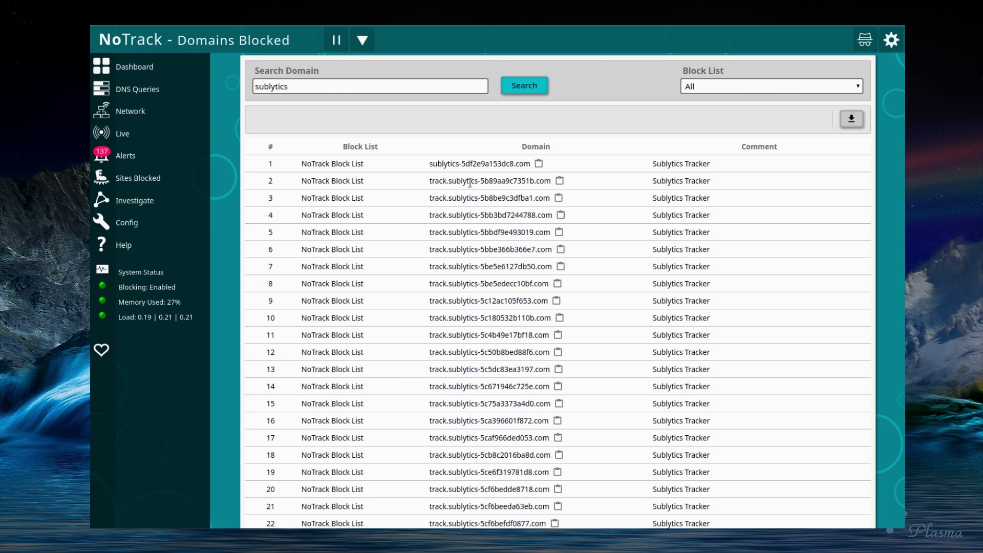
pyautogui.moveTo(484, 181); pyautogui.dragTo(534, 180)
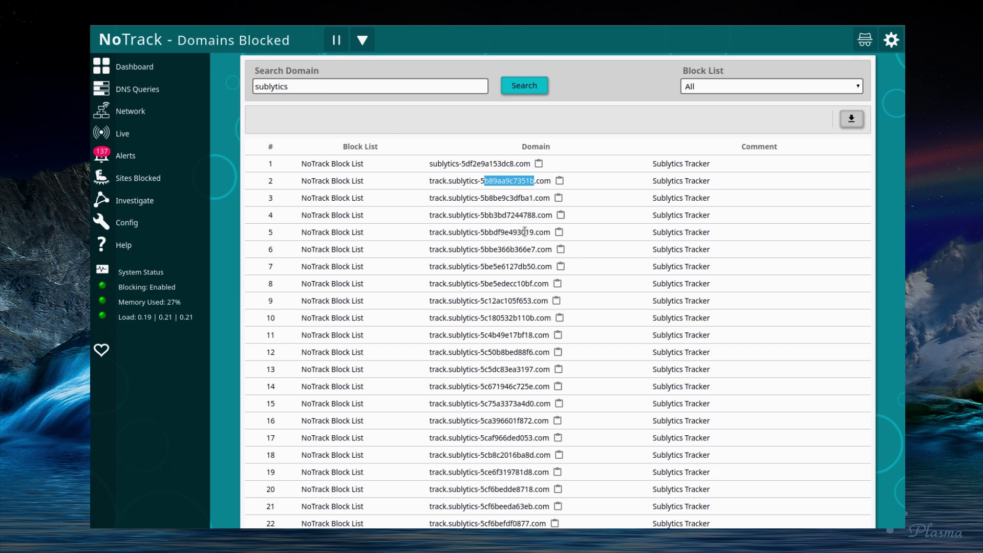
pyautogui.scroll(-4, 526, 233)
pyautogui.scroll(-7, 526, 233)
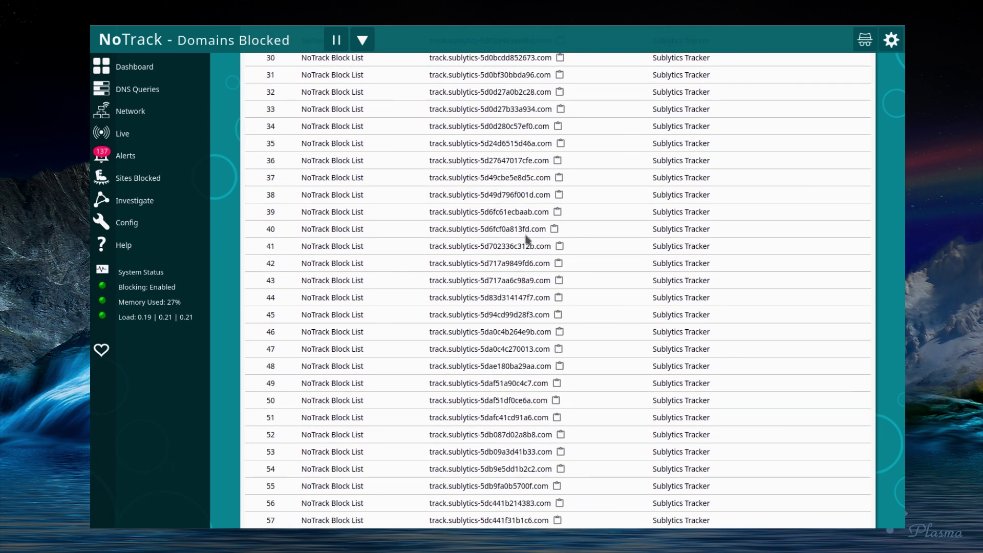
pyautogui.scroll(-2, 528, 239)
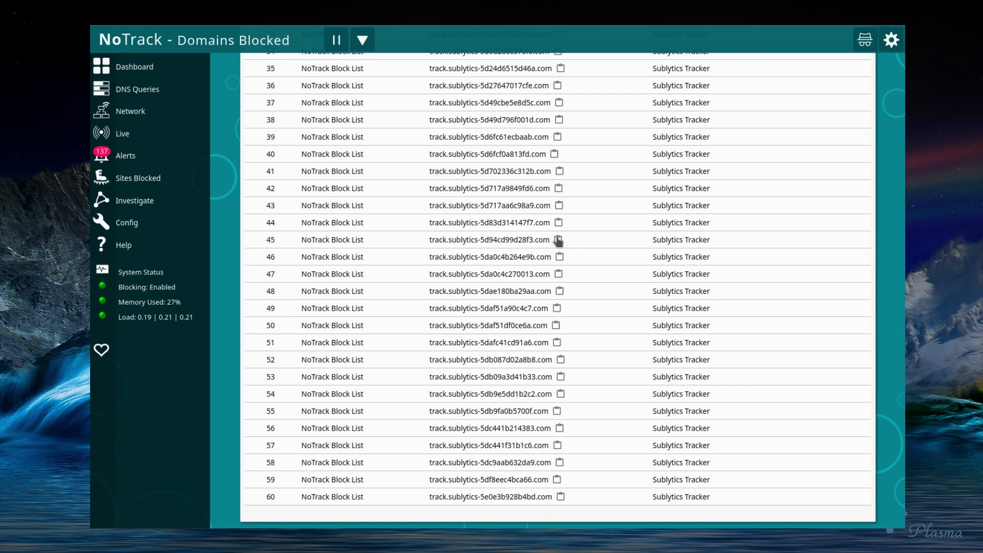
pyautogui.scroll(10, 567, 368)
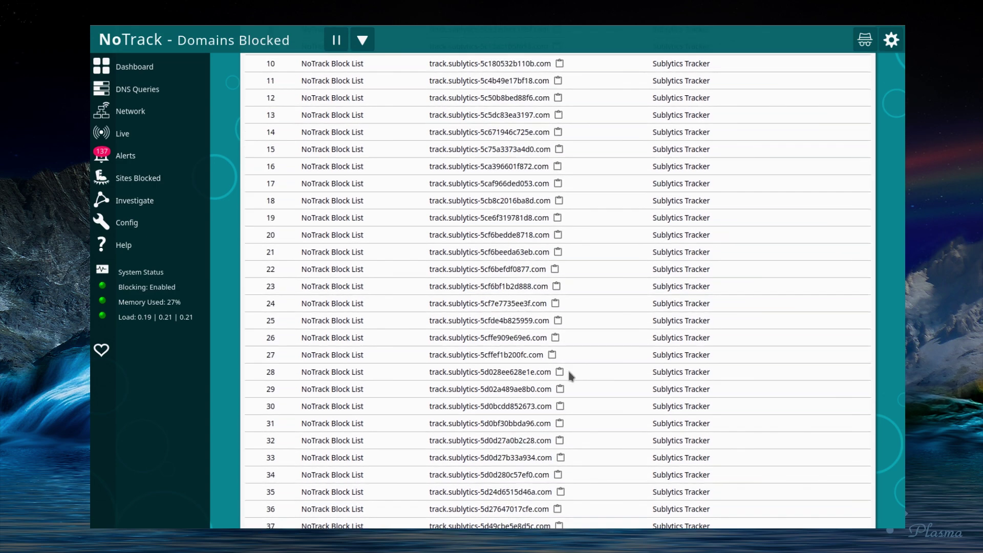
pyautogui.scroll(2, 567, 367)
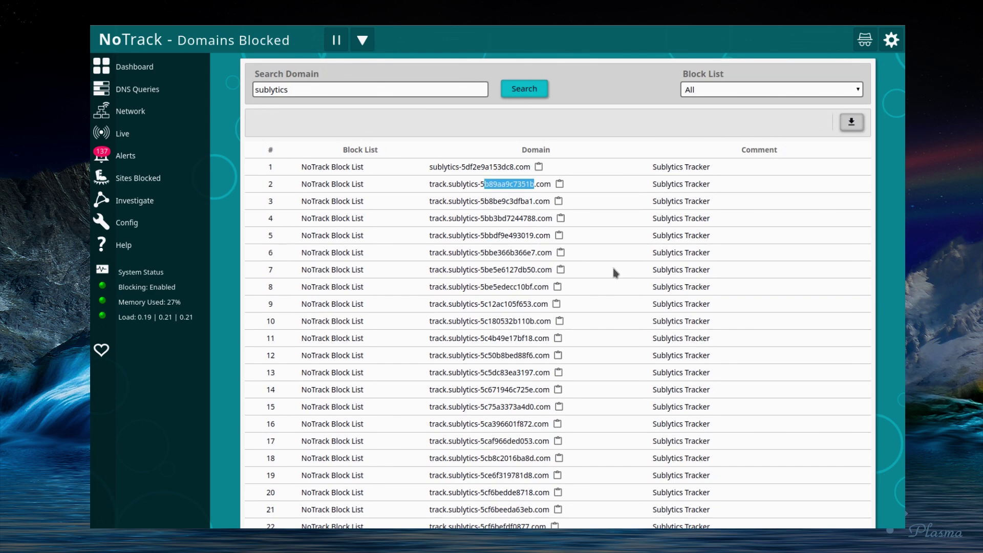
pyautogui.click(580, 163)
# - Search the blocked domains for 'mkt' and jump to the last page of results
pyautogui.doubleClick(337, 89)
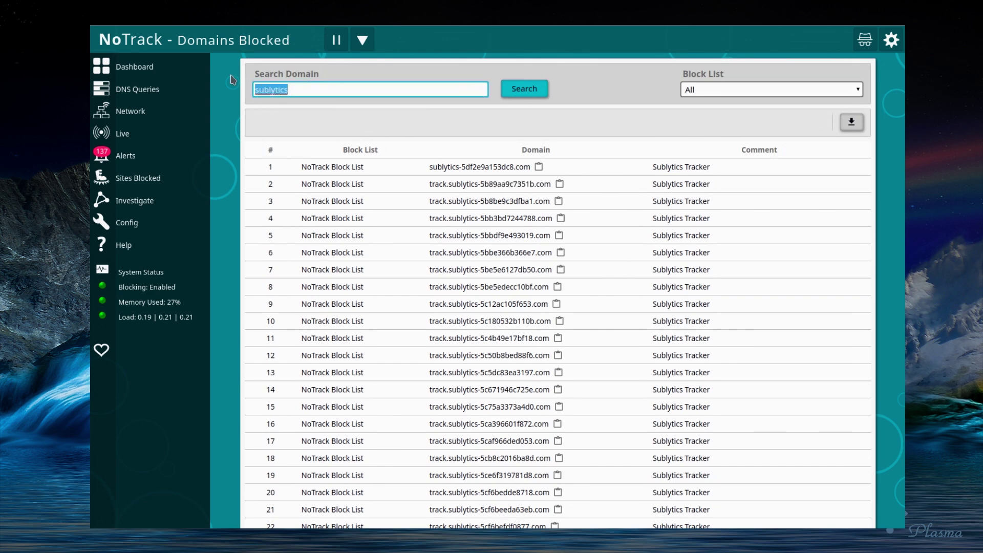
pyautogui.write('mkt')
pyautogui.press('Return')
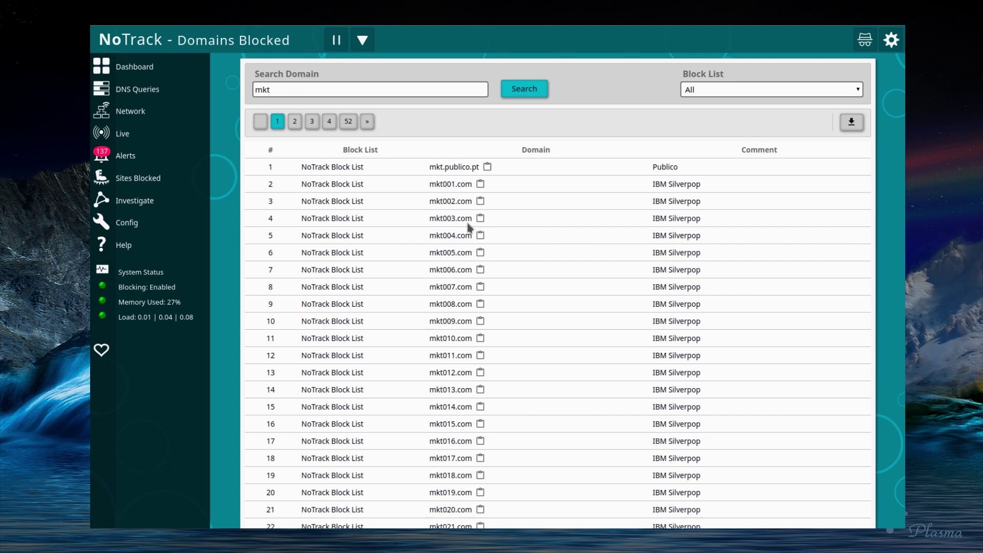
pyautogui.scroll(-3, 466, 231)
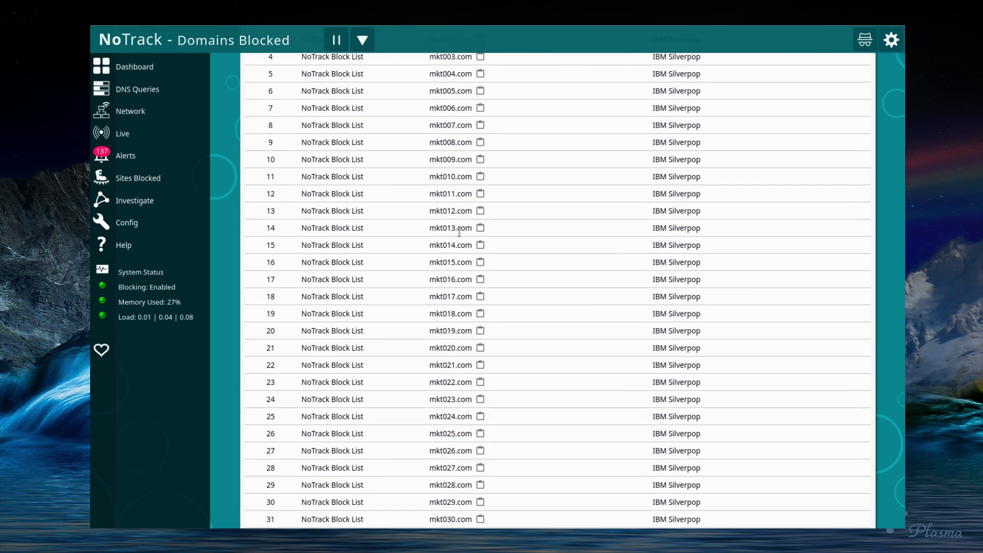
pyautogui.scroll(3, 405, 151)
pyautogui.click(348, 121)
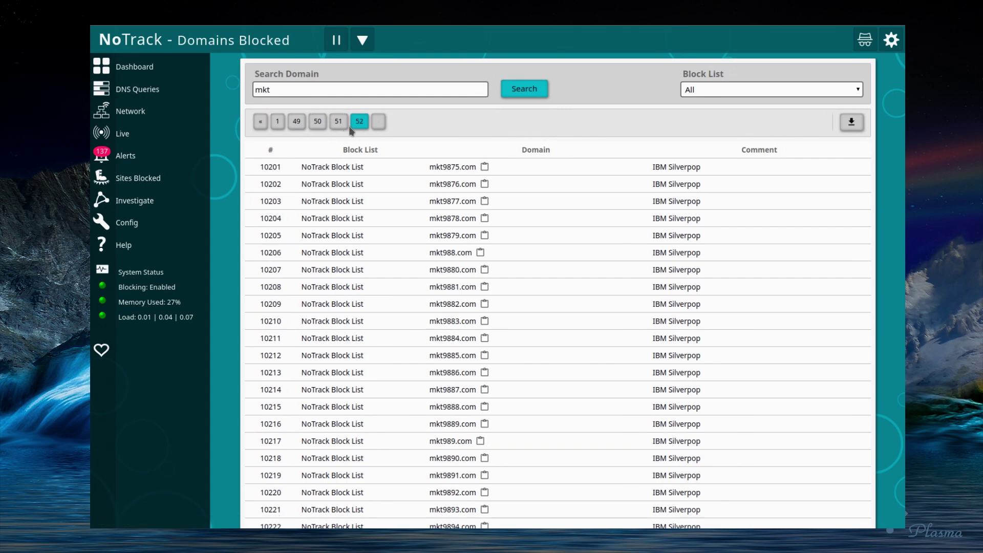
pyautogui.scroll(-12, 443, 268)
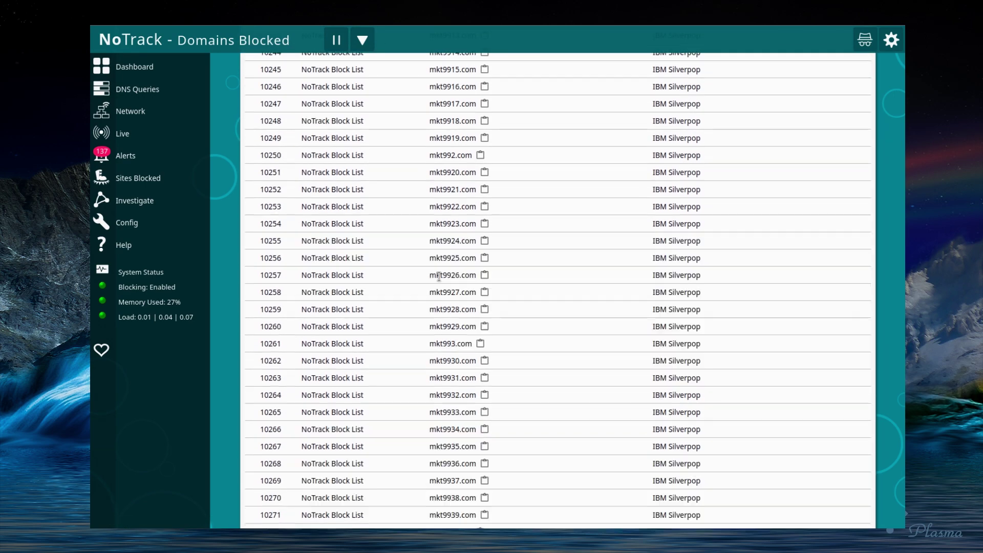
pyautogui.scroll(-20, 439, 277)
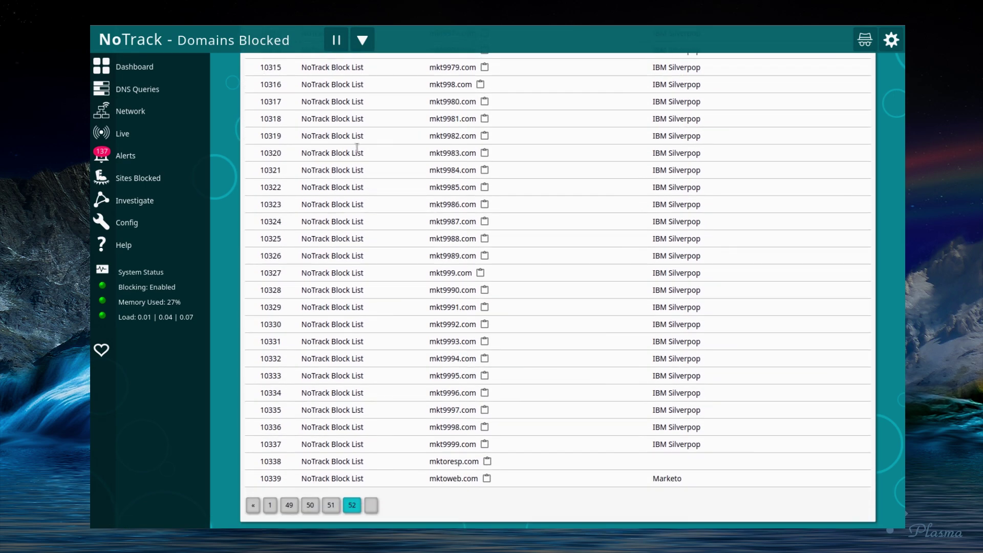
pyautogui.scroll(20, 357, 148)
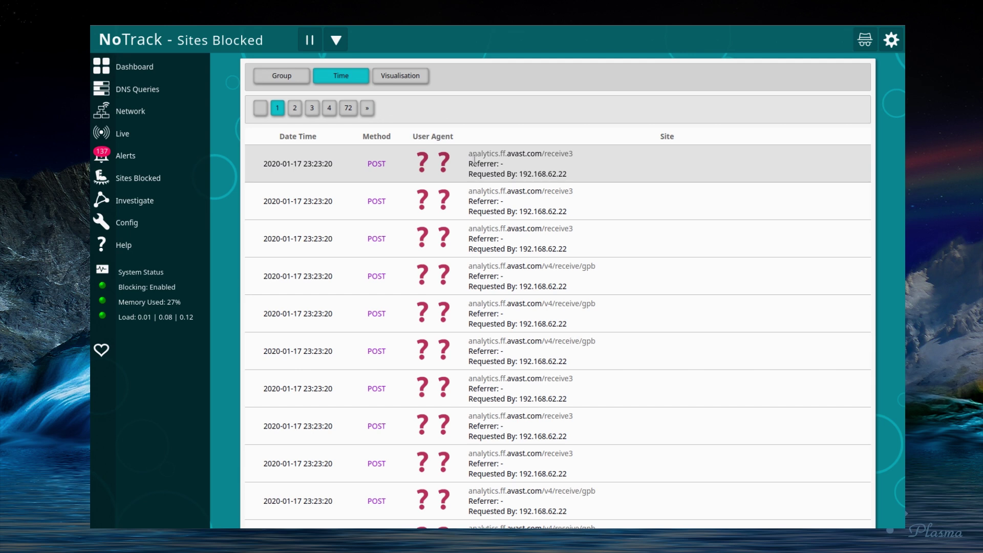
# - Highlight avast.com in the first blocked site, then show blocked sites as a pie chart
pyautogui.moveTo(507, 148); pyautogui.dragTo(541, 150)
pyautogui.click(415, 80)
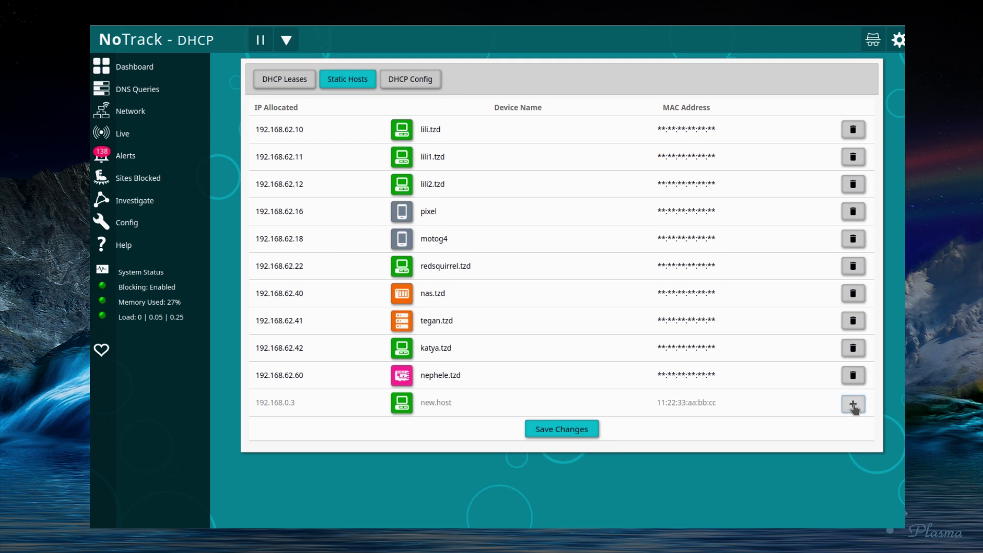
# - Add a new.host static entry, edit its MAC, name and IP, and check DHCP leases
pyautogui.click(854, 404)
pyautogui.click(660, 403)
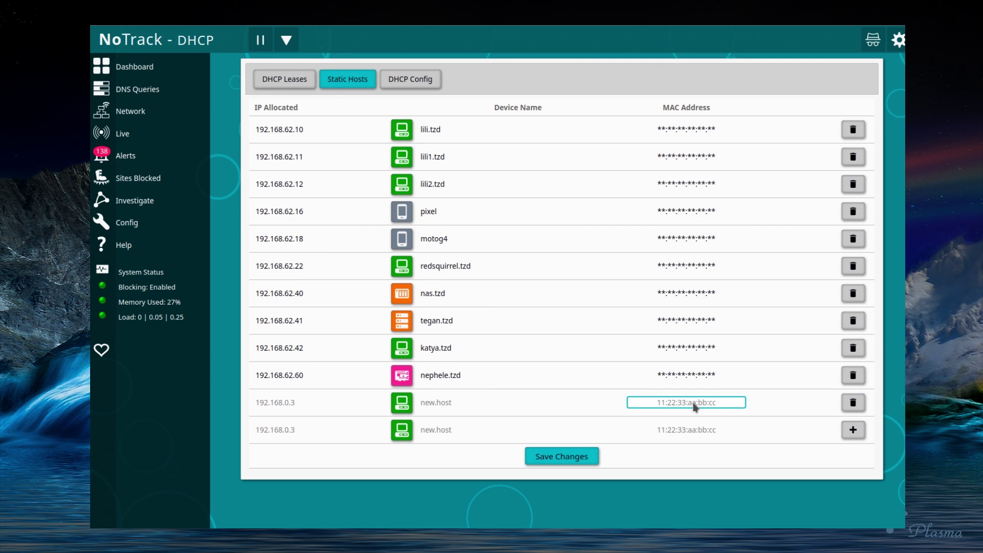
pyautogui.click(444, 402)
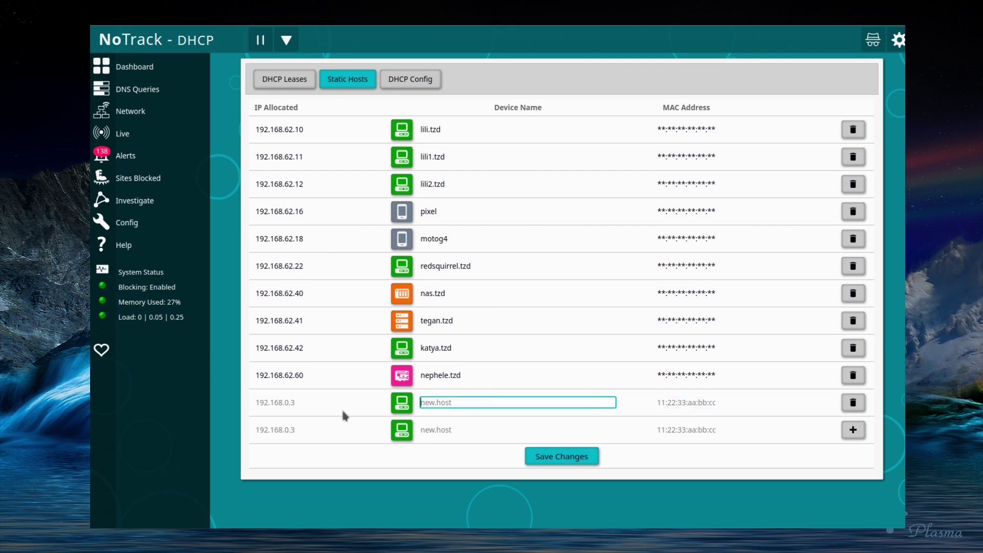
pyautogui.click(285, 404)
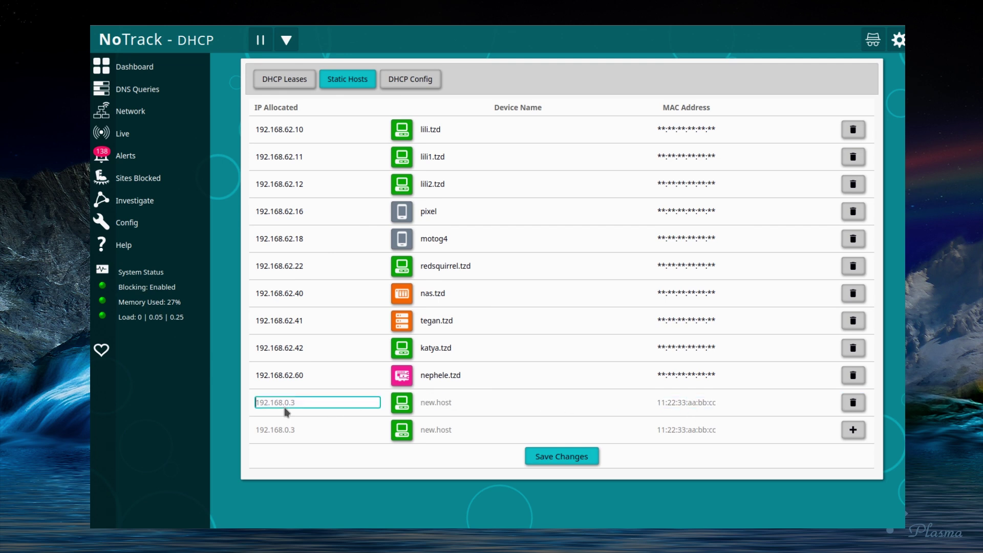
pyautogui.click(285, 81)
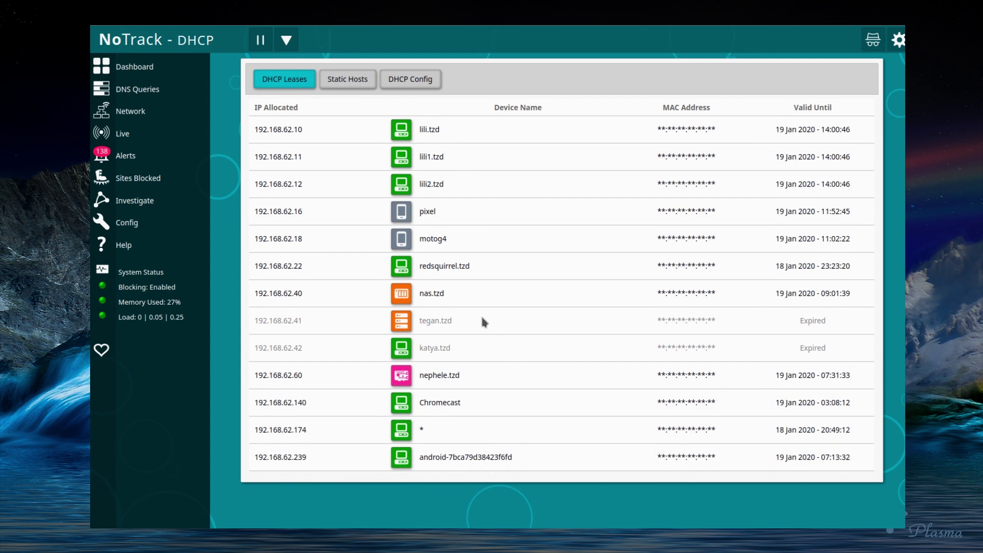
pyautogui.click(339, 78)
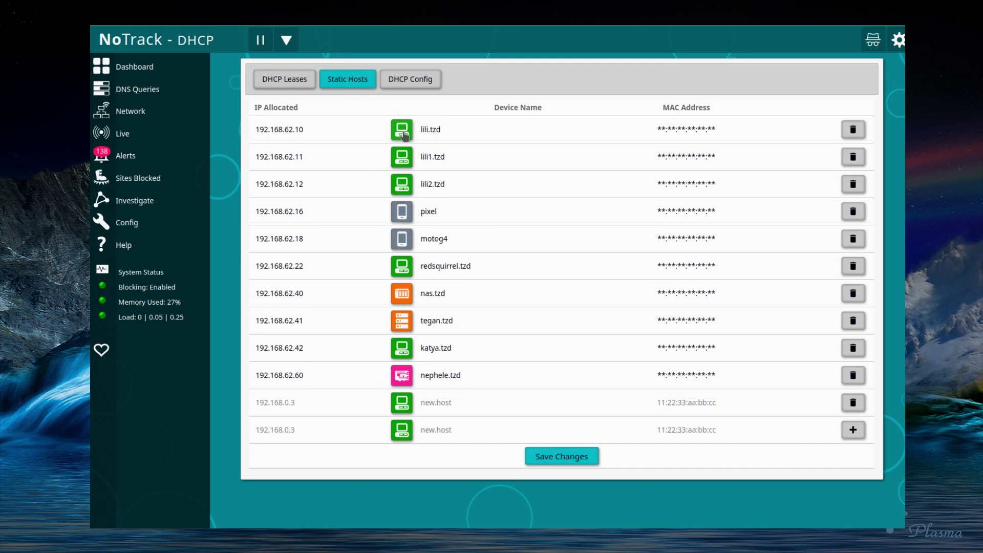
# - Change lili2.tzd's device type, add two more new.host rows and remove the extra one
pyautogui.click(405, 189)
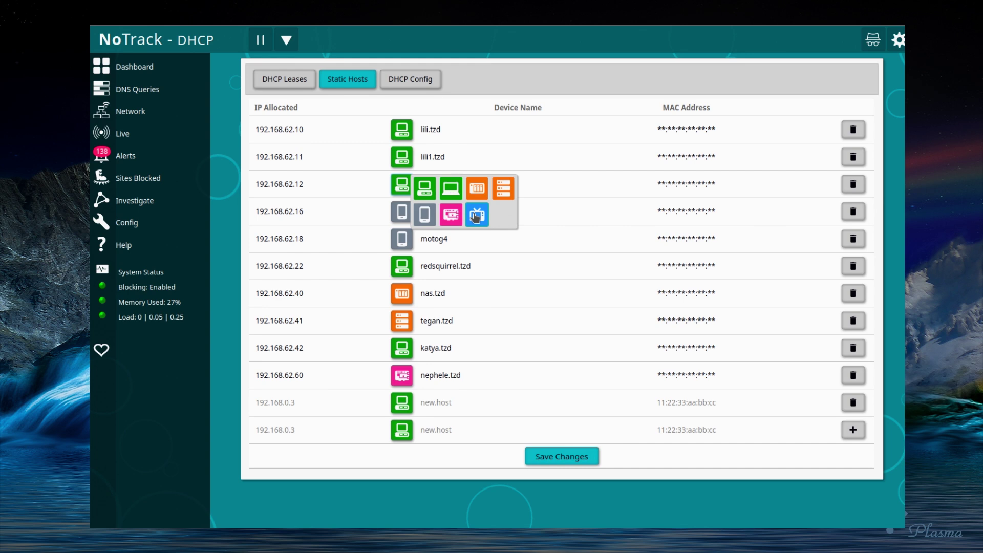
pyautogui.click(853, 429)
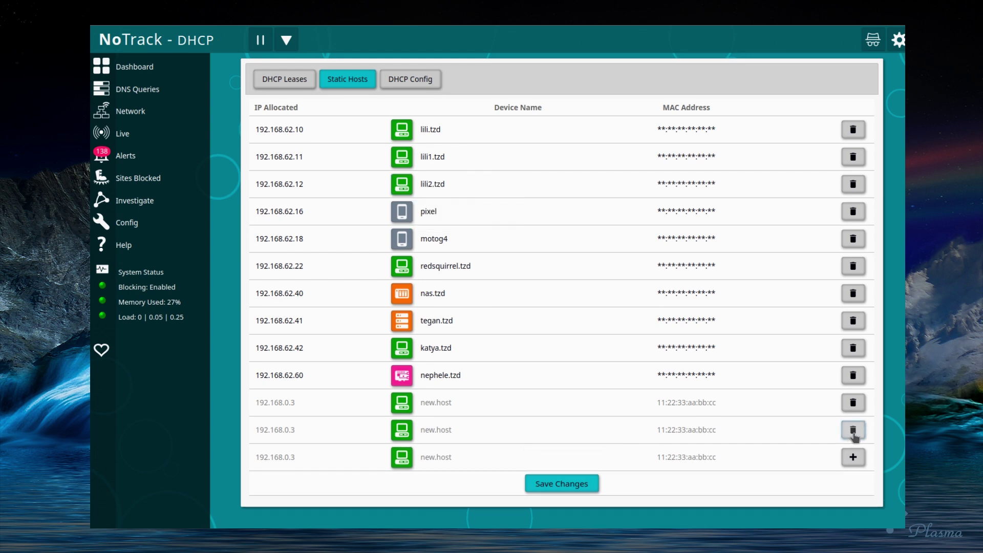
pyautogui.click(853, 456)
pyautogui.click(846, 457)
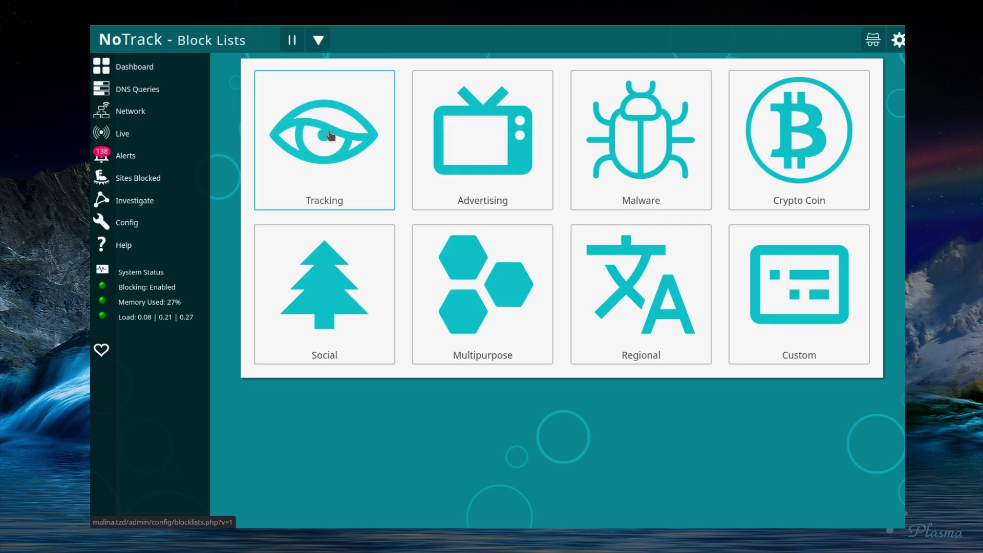
# - Review each block list category: Tracking, Advertising, Malware, Crypto Coin, Social, Multipurpose, Regional, Custom
pyautogui.click(328, 134)
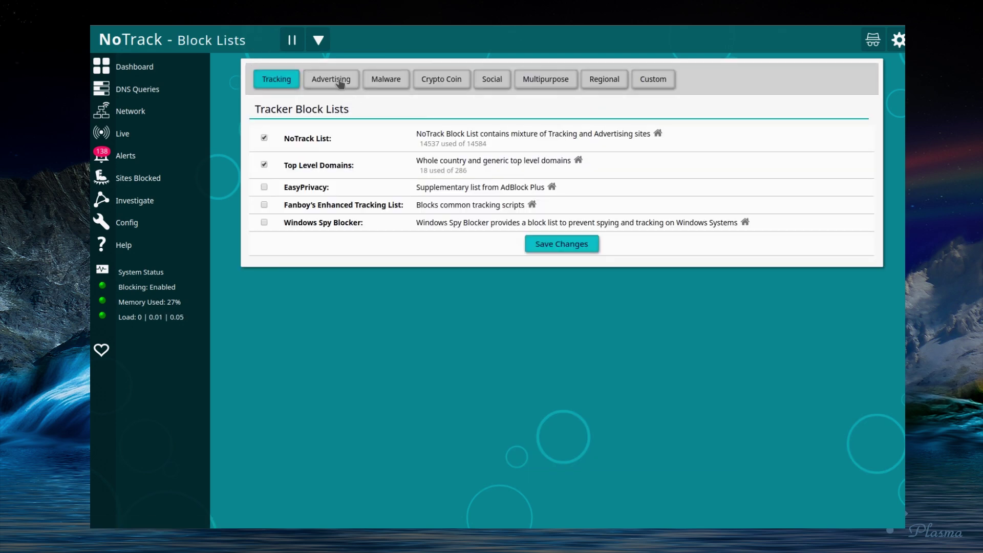
pyautogui.click(338, 81)
pyautogui.click(392, 81)
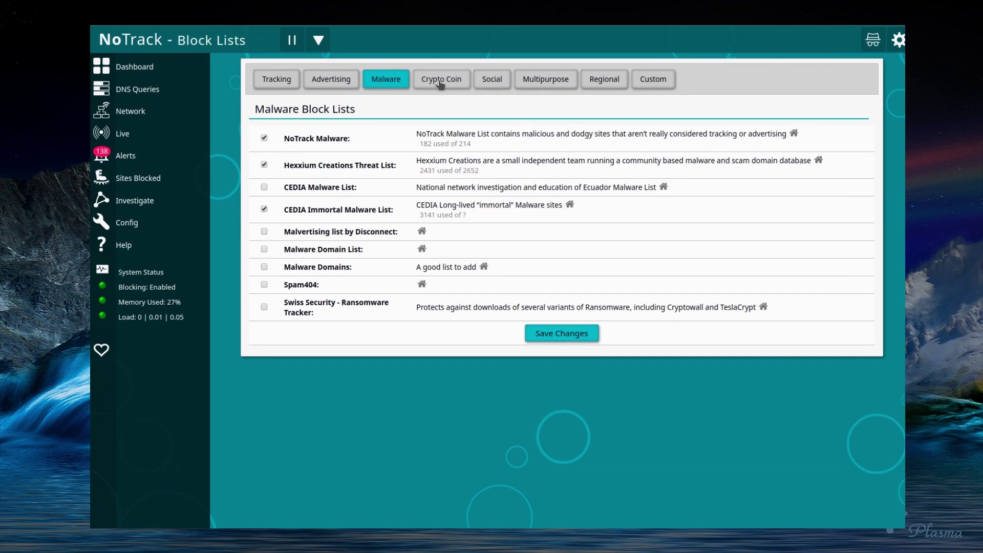
pyautogui.click(439, 82)
pyautogui.click(492, 81)
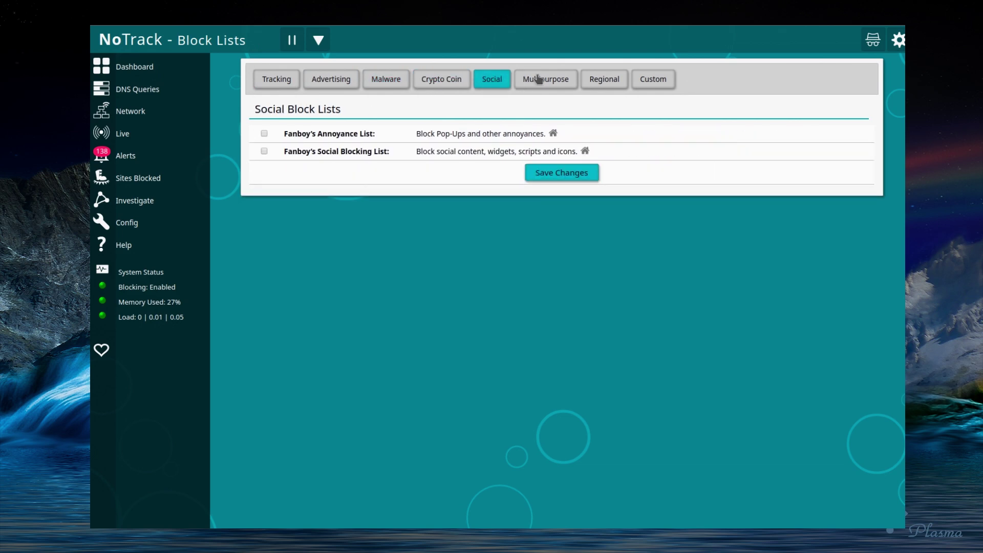
pyautogui.click(539, 79)
pyautogui.click(603, 79)
pyautogui.click(654, 80)
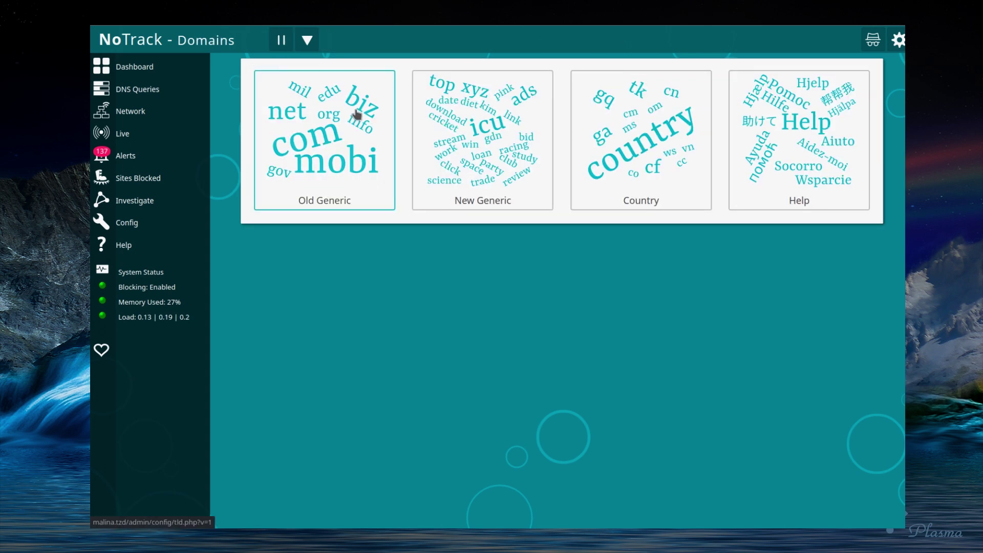
# - Browse the Old Generic and New Generic top-level domain lists
pyautogui.click(357, 112)
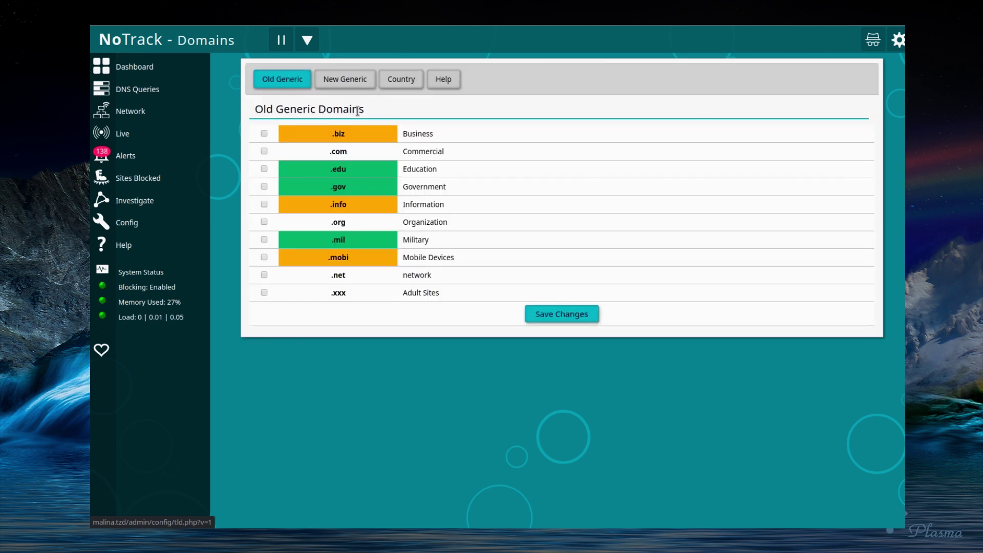
pyautogui.click(350, 85)
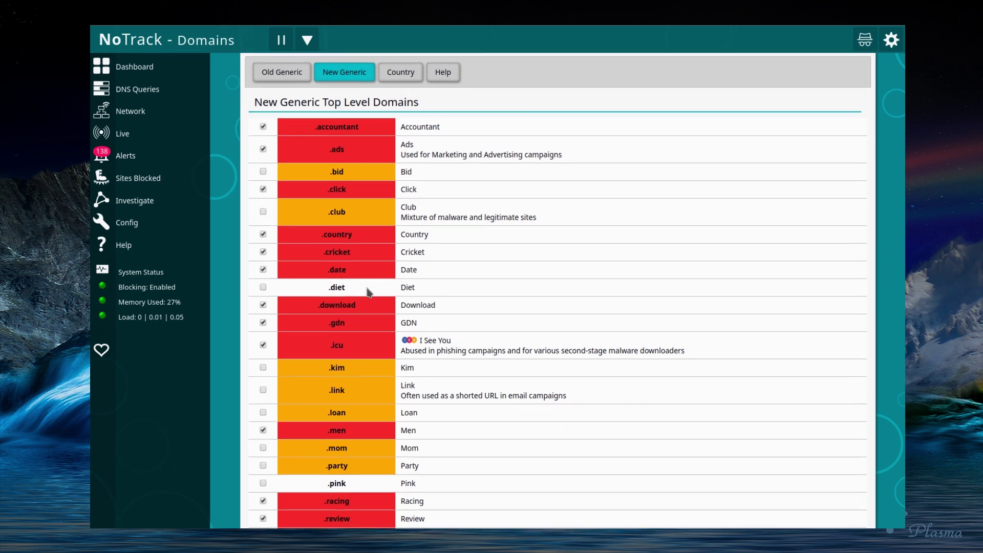
pyautogui.scroll(-4, 387, 293)
pyautogui.scroll(-1, 386, 293)
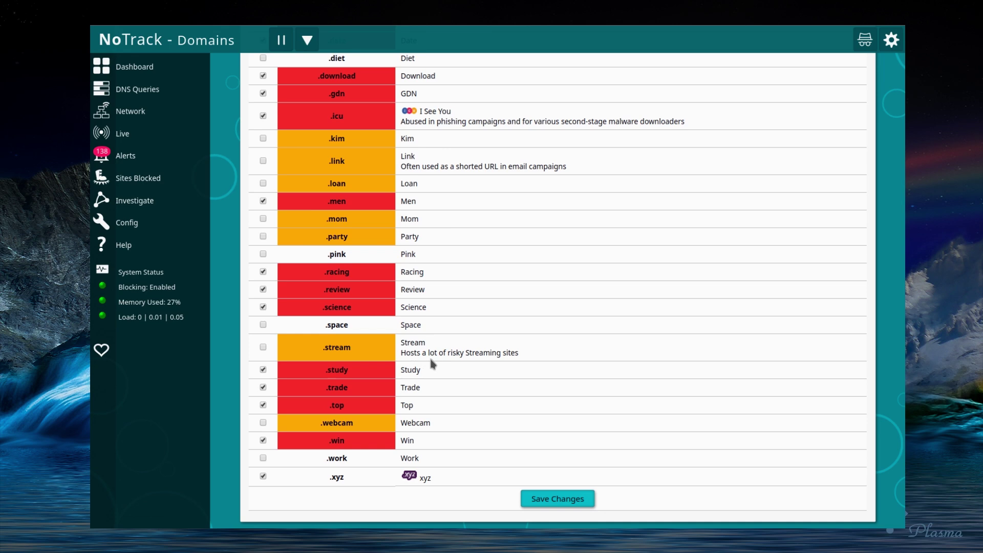
pyautogui.scroll(5, 466, 357)
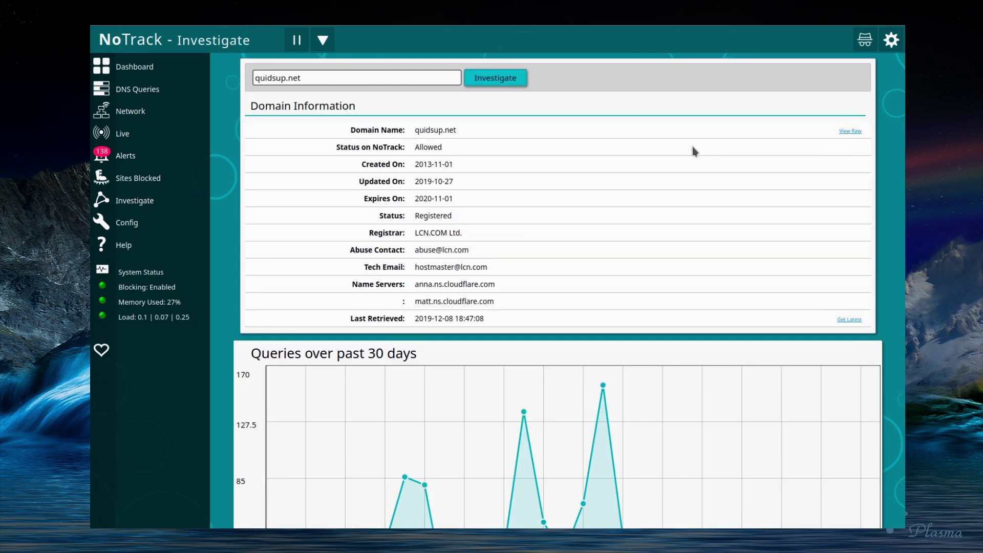
# - Scroll through the quidsup.net Investigate results
pyautogui.scroll(-3, 695, 151)
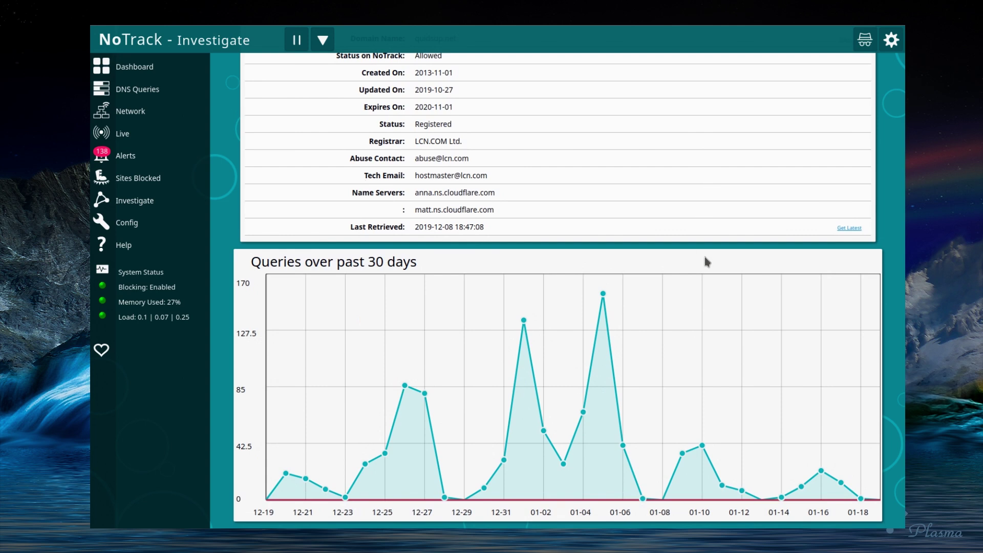
pyautogui.scroll(3, 693, 266)
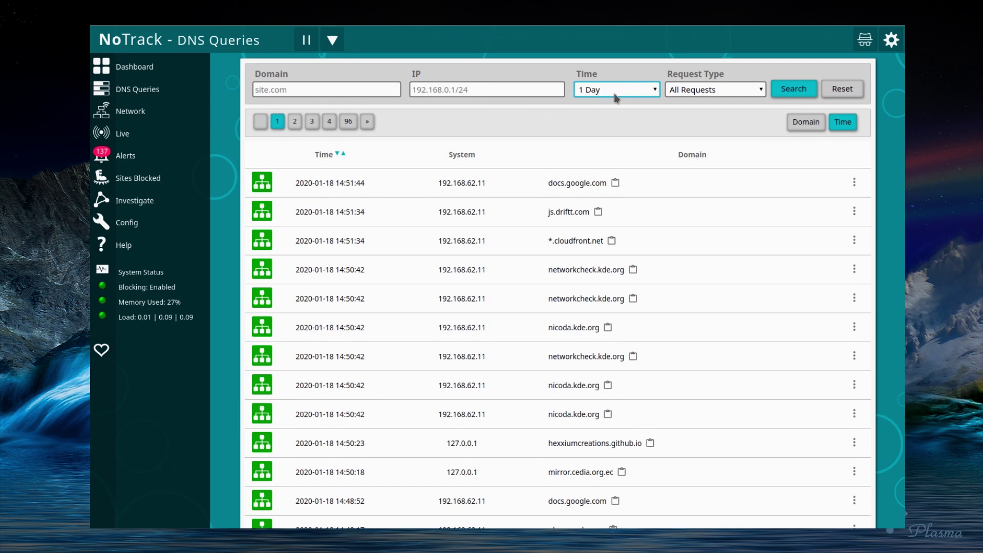
# - On the DNS Queries log, shift focus to the request type filter and back to the time range filter
pyautogui.press('Tab')
pyautogui.hotkey('shift', 'Tab')
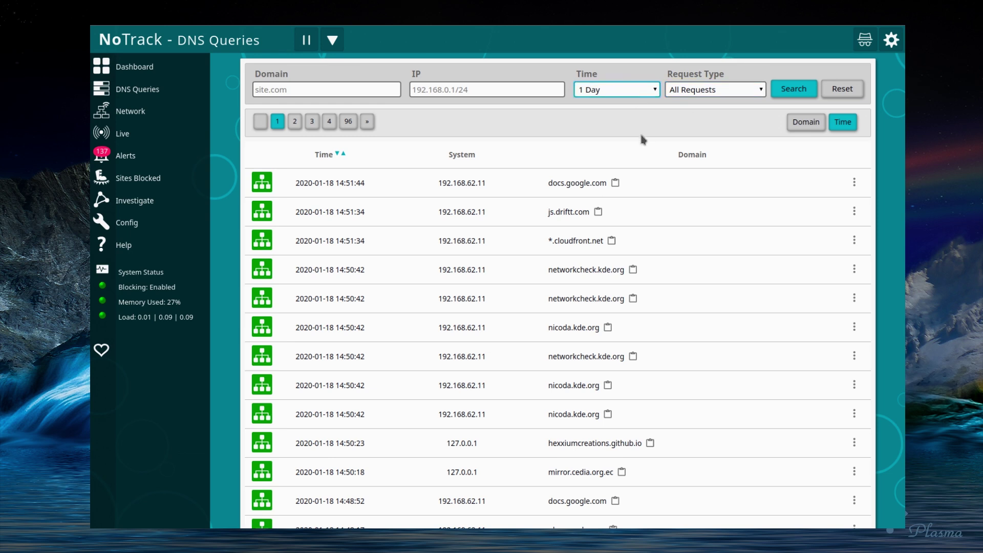